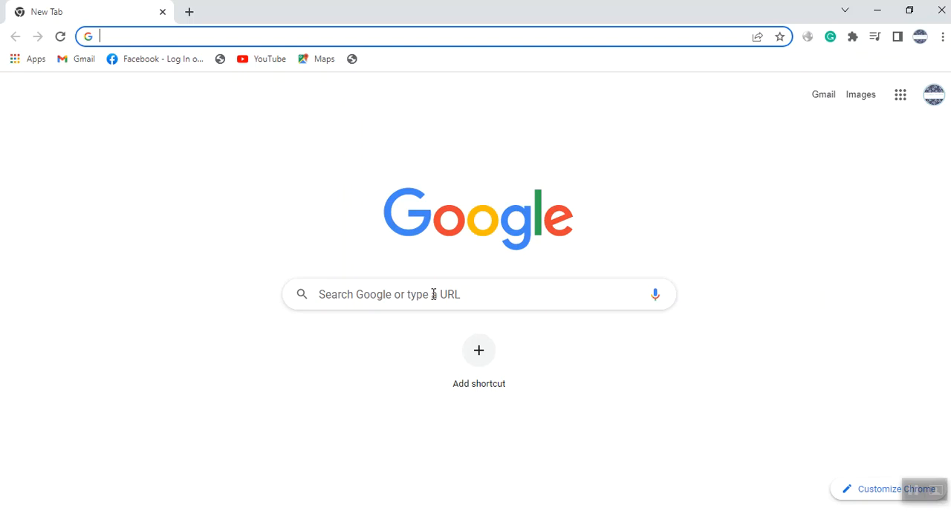
Search Google for "cv writing" and look through the results as far as the CV image samples.
{"action": "type", "text": "cv"}
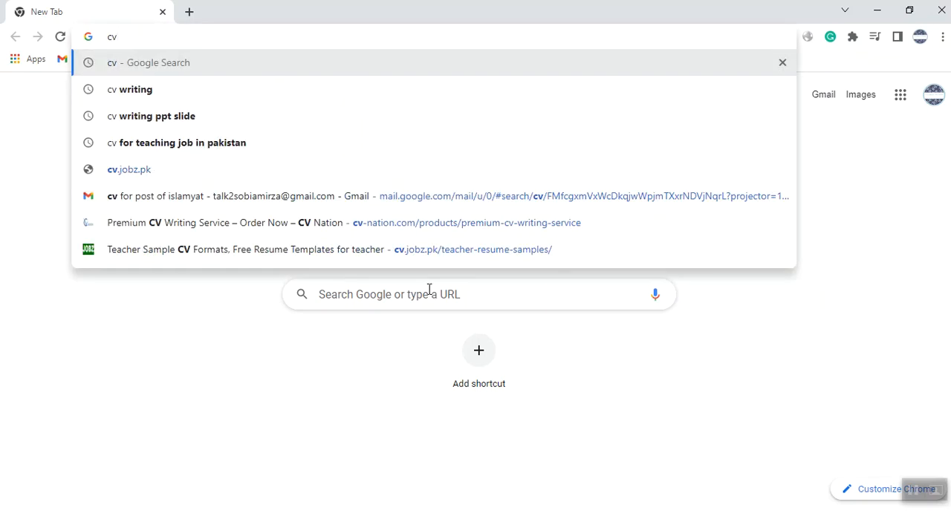
{"action": "left_click", "coordinate": [227, 106]}
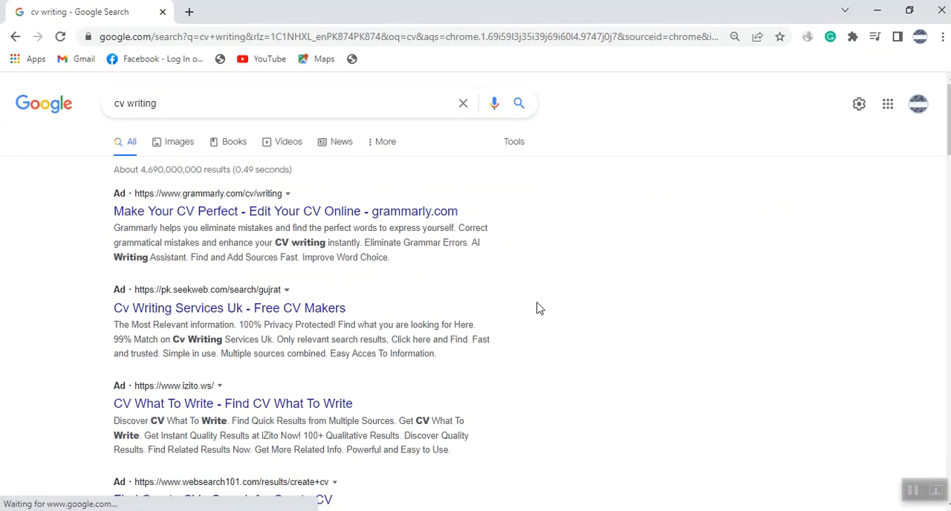
{"action": "scroll", "coordinate": [540, 308], "scroll_direction": "down", "scroll_amount": 3}
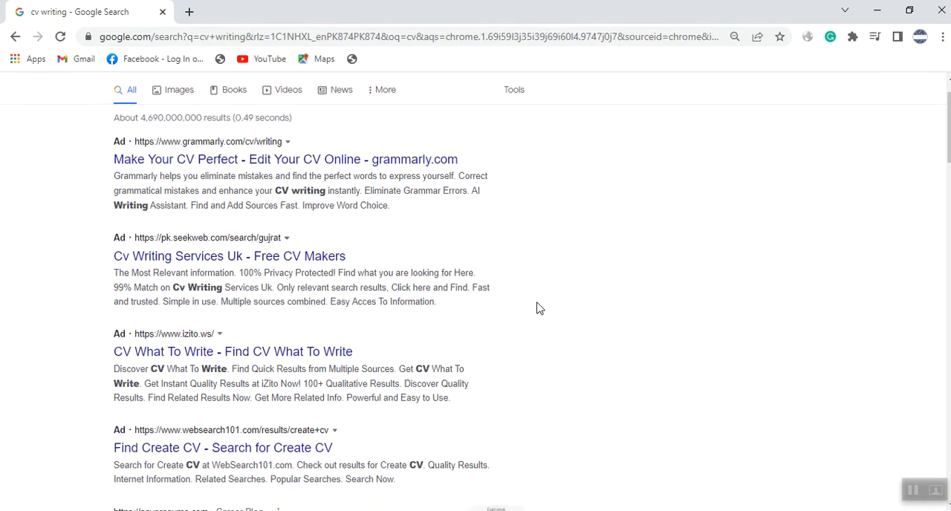
{"action": "scroll", "coordinate": [539, 308], "scroll_direction": "down", "scroll_amount": 3}
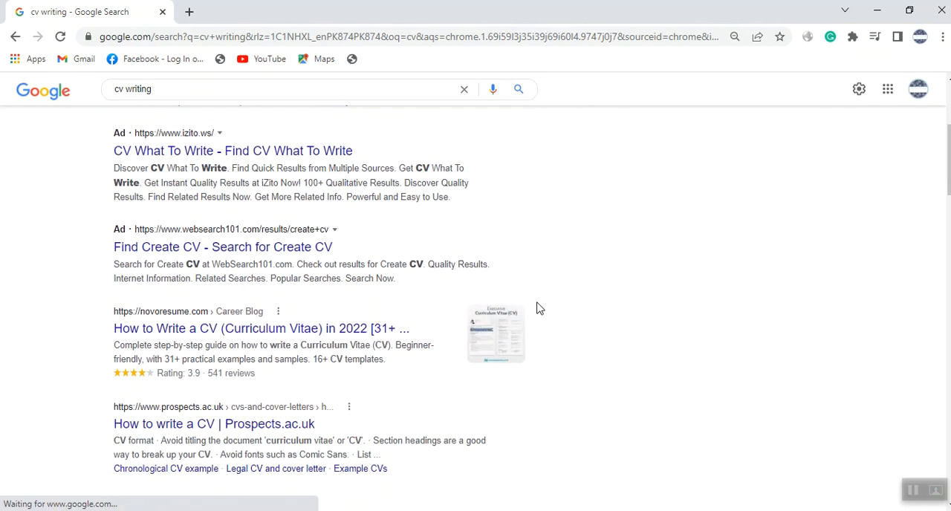
{"action": "scroll", "coordinate": [539, 308], "scroll_direction": "down", "scroll_amount": 3}
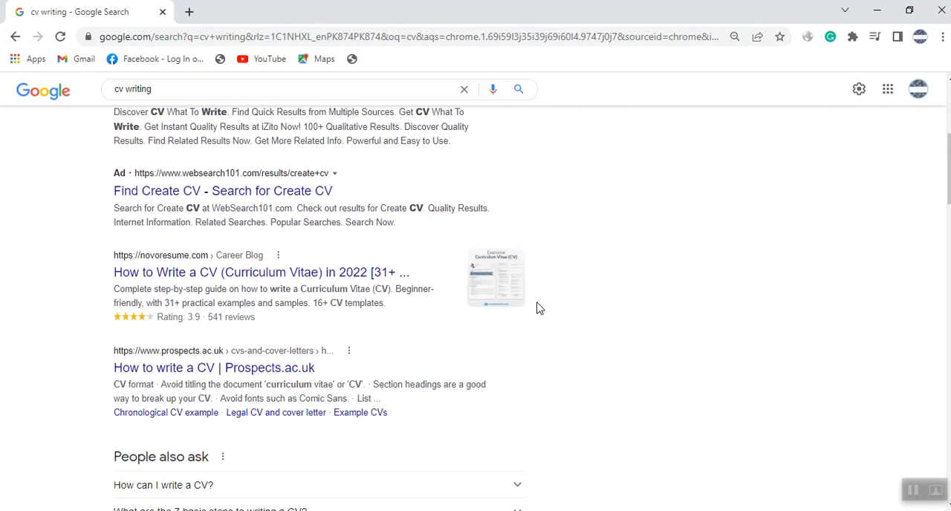
{"action": "scroll", "coordinate": [540, 309], "scroll_direction": "down", "scroll_amount": 4}
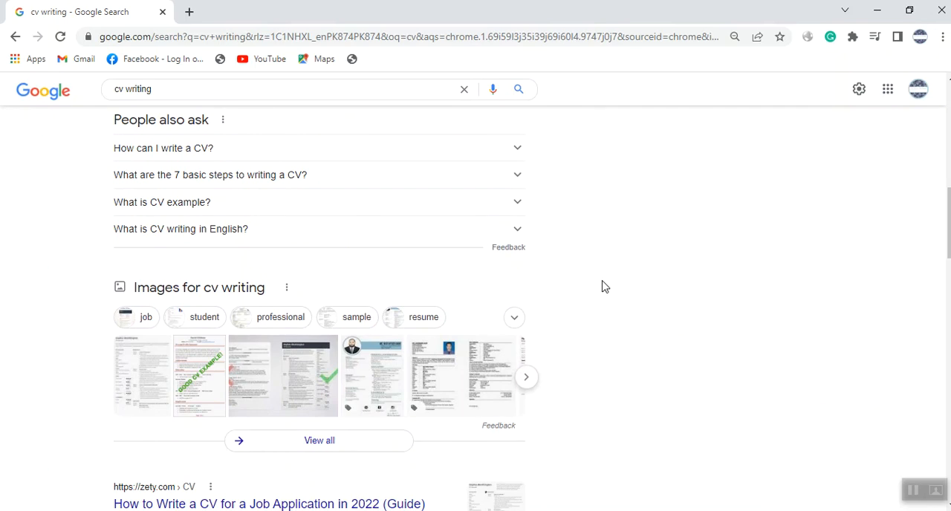
Switch to the Word document cvb and replace the Name placeholder under the title with the applicant's full name.
{"action": "mouse_move", "coordinate": [653, 508]}
{"action": "left_click", "coordinate": [665, 492]}
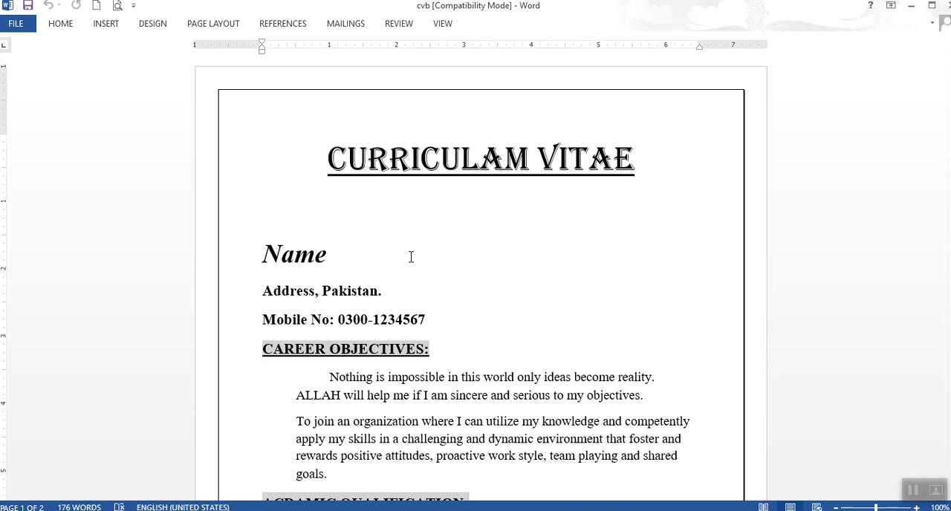
{"action": "left_click", "coordinate": [358, 254]}
{"action": "key", "text": "BackSpace"}
{"action": "key", "text": "BackSpace"}
{"action": "key", "text": "BackSpace"}
{"action": "key", "text": "BackSpace"}
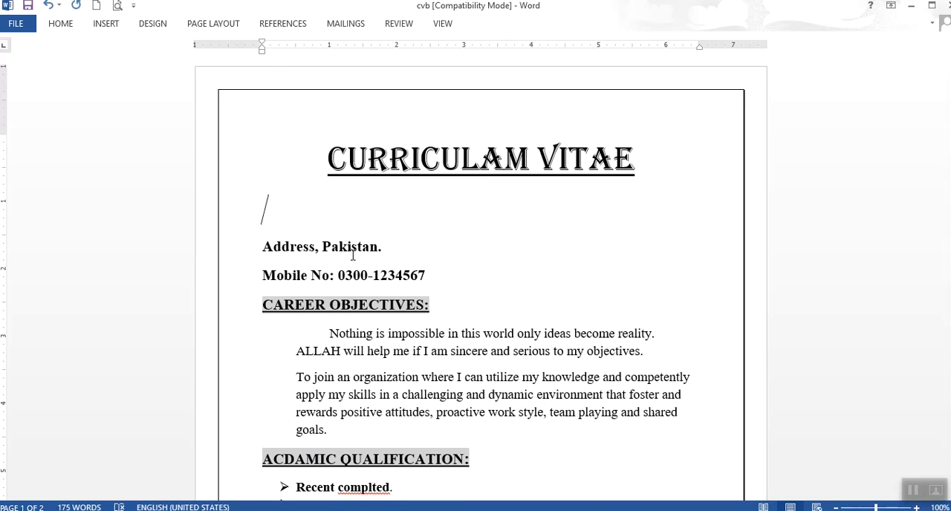
{"action": "key", "text": "Return"}
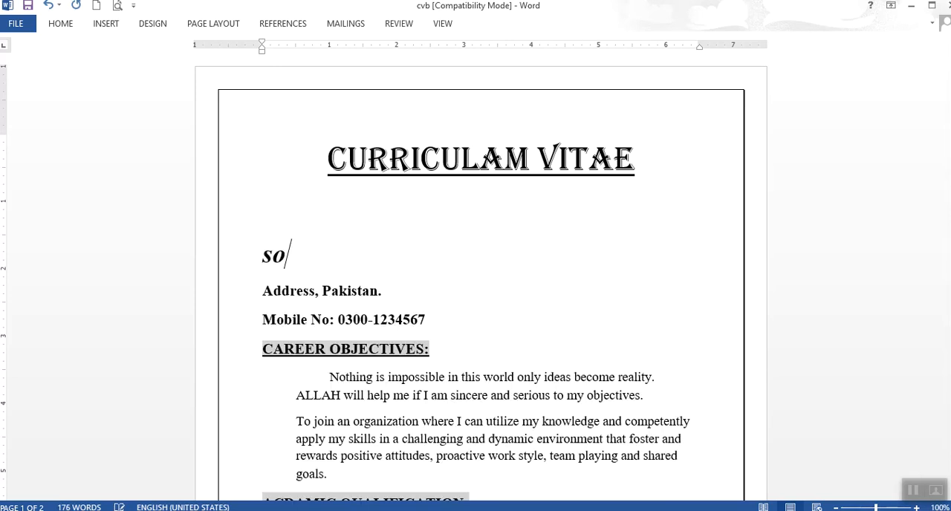
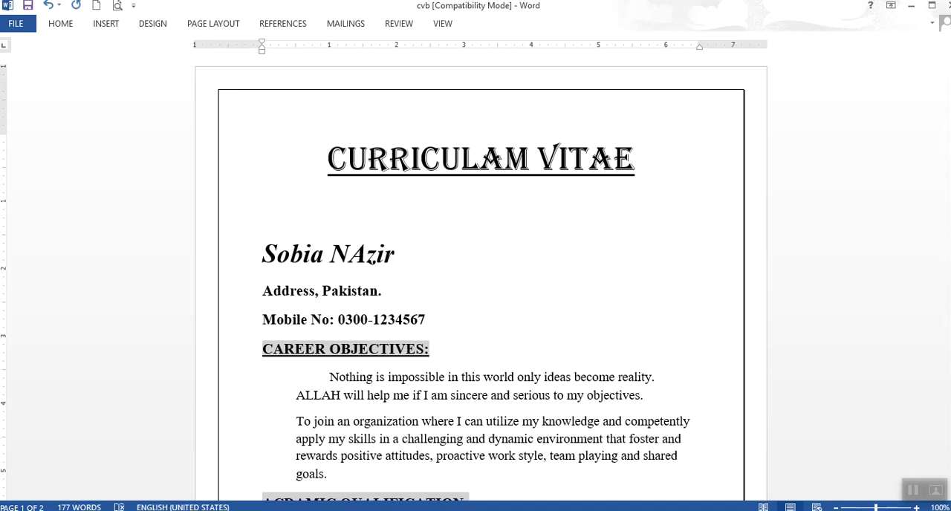
{"action": "left_click", "coordinate": [366, 255]}
{"action": "key", "text": "BackSpace"}
{"action": "type", "text": "a"}
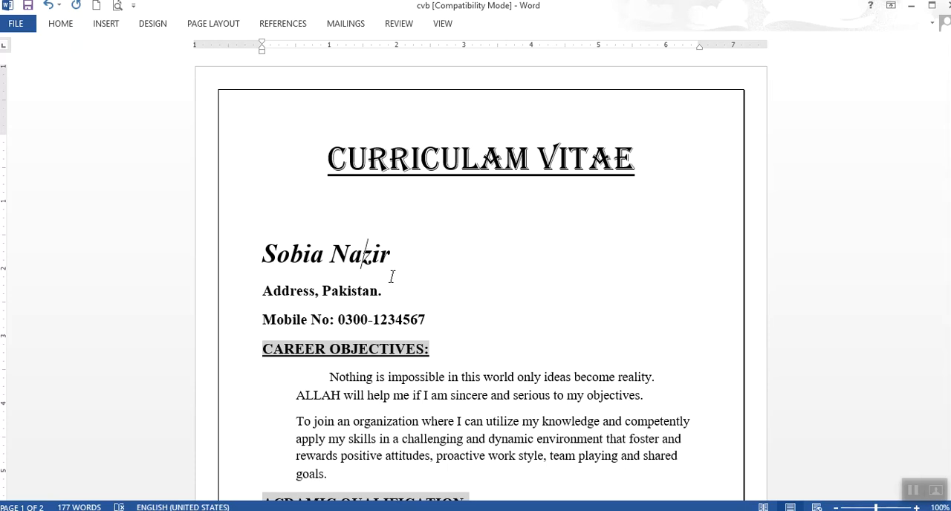
Replace the word "Address" before ", Pakistan." with "Street no…city".
{"action": "left_click", "coordinate": [309, 291]}
{"action": "left_click_drag", "start_coordinate": [317, 291], "coordinate": [262, 293]}
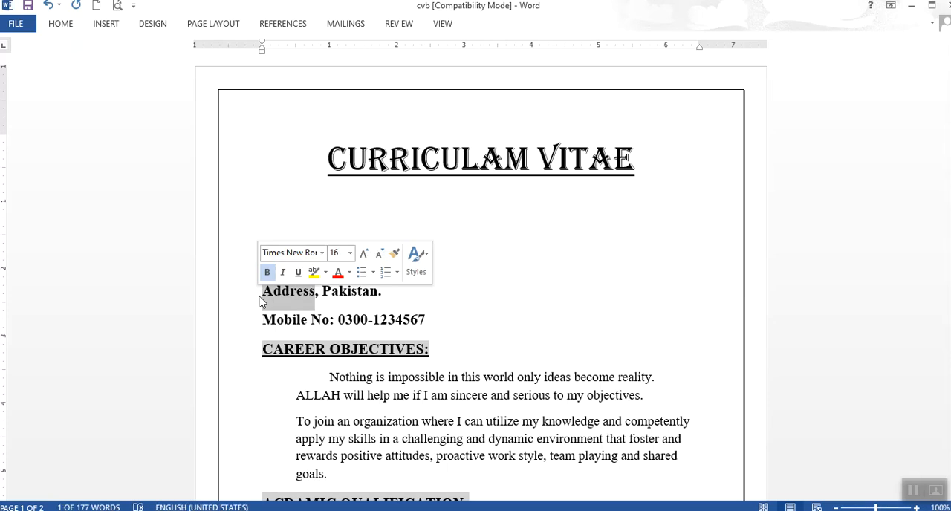
{"action": "type", "text": "poj"}
{"action": "key", "text": "BackSpace"}
{"action": "key", "text": "BackSpace"}
{"action": "key", "text": "BackSpace"}
{"action": "type", "text": "street "}
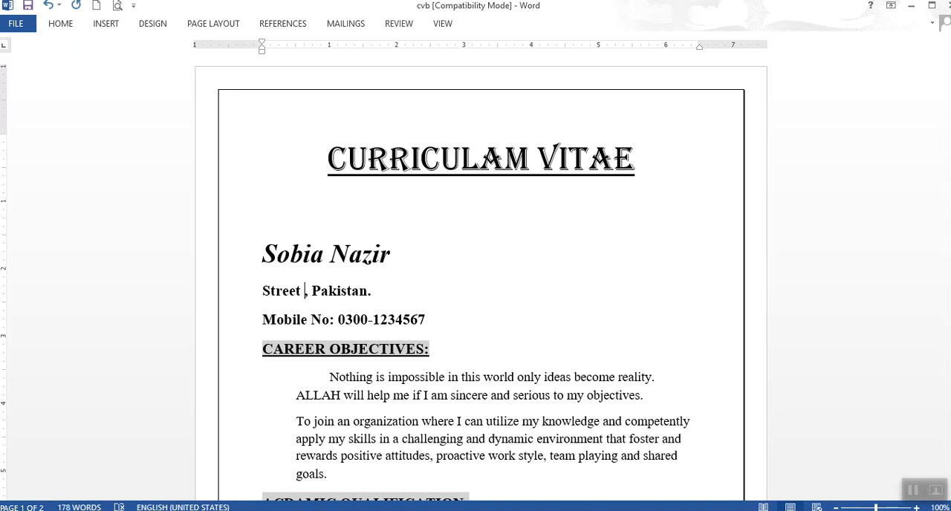
{"action": "type", "text": "no"}
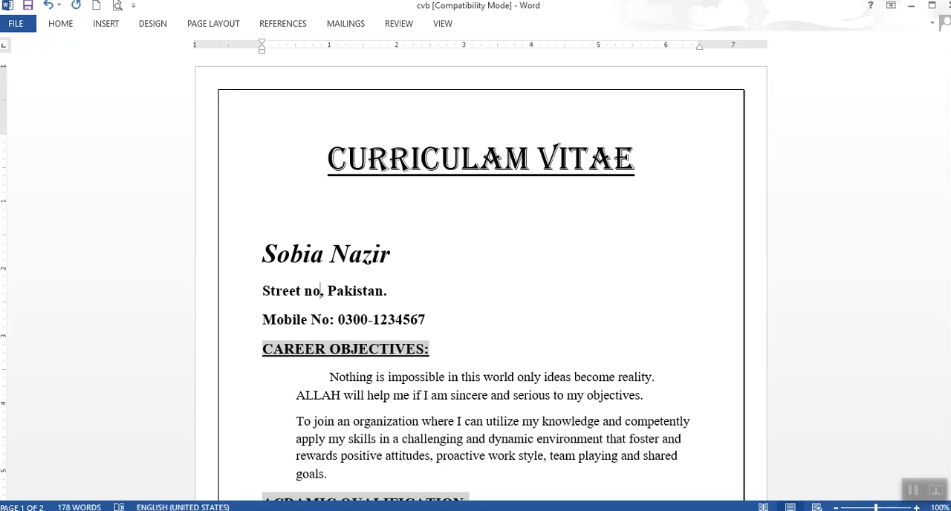
{"action": "type", "text": "..."}
{"action": "type", "text": "city"}
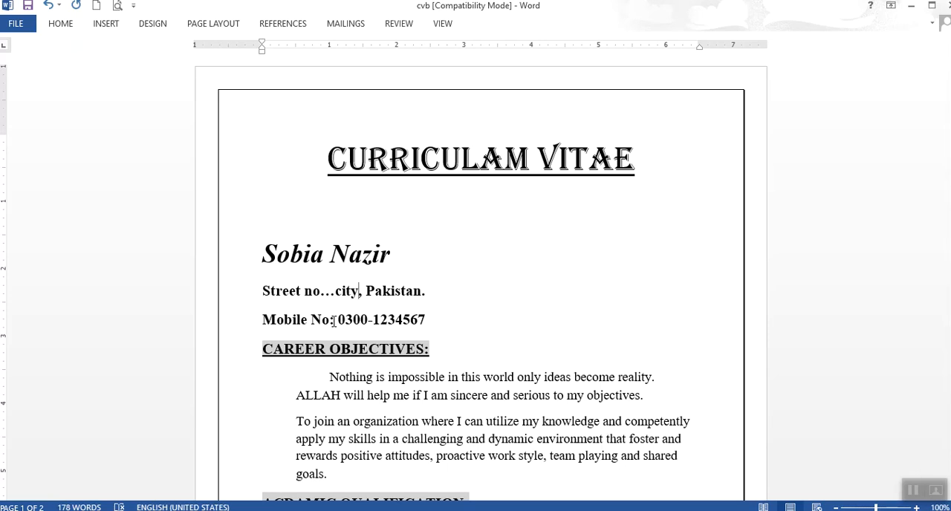
Add a new line under the mobile number reading "Email:" followed by a dotted placeholder Gmail address.
{"action": "left_click", "coordinate": [431, 317]}
{"action": "key", "text": "Return"}
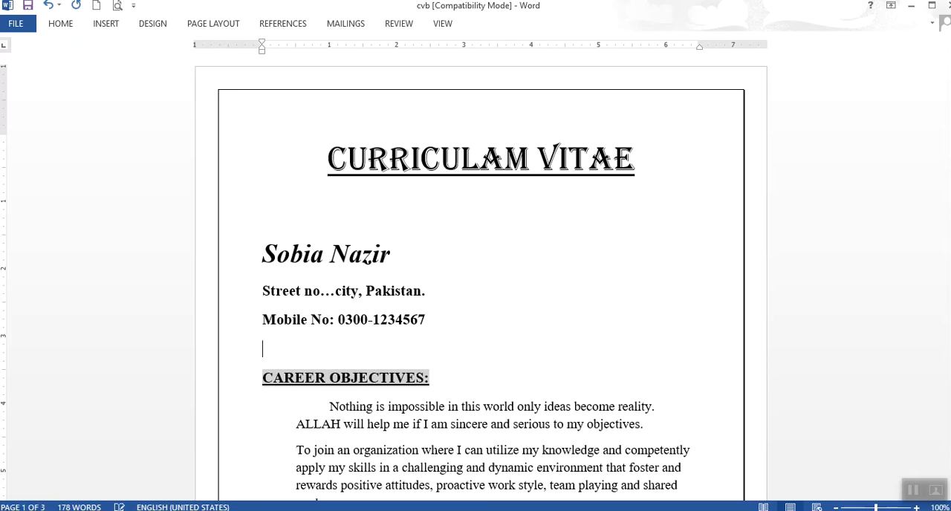
{"action": "type", "text": "ta"}
{"action": "key", "text": "BackSpace"}
{"action": "key", "text": "BackSpace"}
{"action": "type", "text": "email"}
{"action": "type", "text": ":"}
{"action": "type", "text": "..."}
{"action": "type", "text": "@g"}
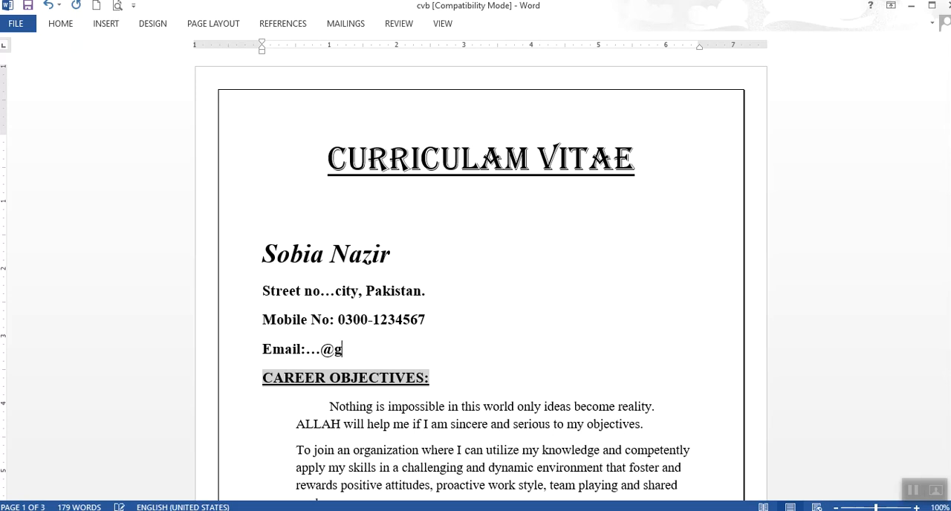
{"action": "type", "text": "mail.com"}
Insert an empty bullet below the Intermediate entry in the academic qualification list.
{"action": "key", "text": "Down"}
{"action": "key", "text": "Down"}
{"action": "key", "text": "Down"}
{"action": "key", "text": "Down"}
{"action": "key", "text": "Down"}
{"action": "key", "text": "Down"}
{"action": "key", "text": "Down"}
{"action": "key", "text": "Down"}
{"action": "key", "text": "Down"}
{"action": "key", "text": "Down"}
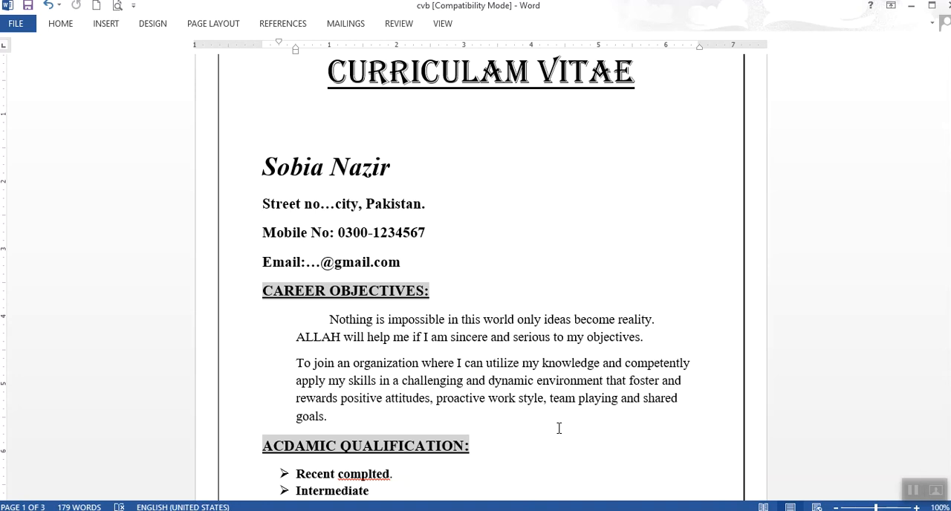
{"action": "key", "text": "Return"}
{"action": "scroll", "coordinate": [559, 428], "scroll_direction": "down", "scroll_amount": 1}
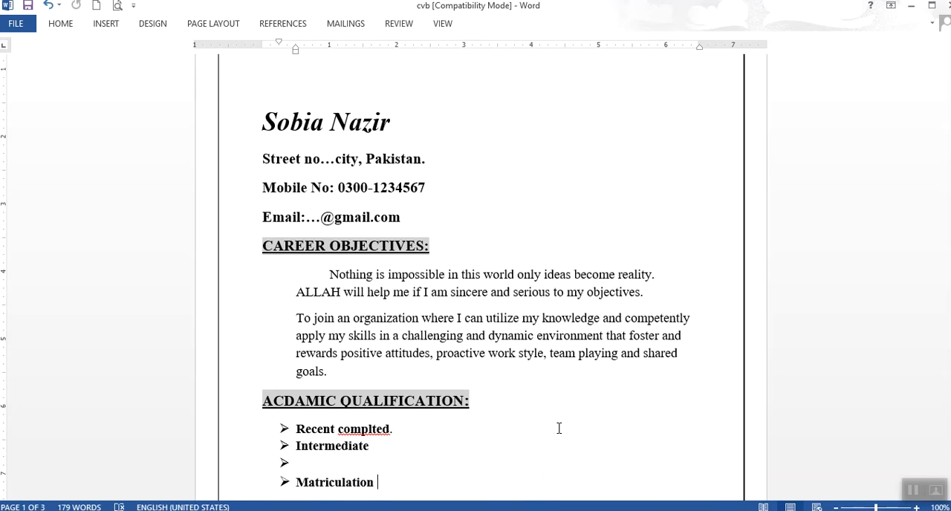
{"action": "scroll", "coordinate": [558, 428], "scroll_direction": "down", "scroll_amount": 1}
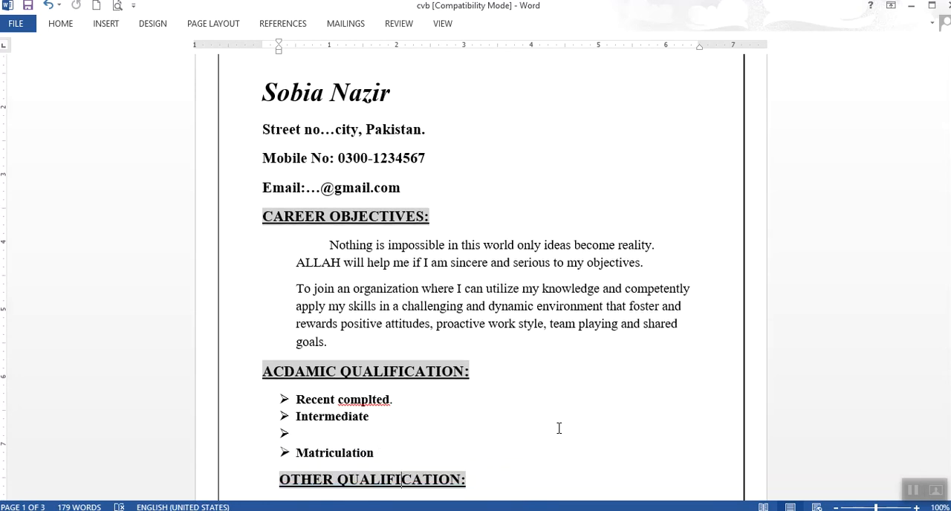
Replace the "Recent complted" text in the first academic qualification bullet with "Bs (hons) Islamic studies".
{"action": "left_click", "coordinate": [378, 399]}
{"action": "key", "text": "BackSpace"}
{"action": "key", "text": "BackSpace"}
{"action": "key", "text": "BackSpace"}
{"action": "key", "text": "BackSpace"}
{"action": "key", "text": "BackSpace"}
{"action": "key", "text": "BackSpace"}
{"action": "key", "text": "BackSpace"}
{"action": "key", "text": "BackSpace"}
{"action": "key", "text": "BackSpace"}
{"action": "key", "text": "BackSpace"}
{"action": "key", "text": "BackSpace"}
{"action": "key", "text": "BackSpace"}
{"action": "key", "text": "BackSpace"}
{"action": "key", "text": "BackSpace"}
{"action": "key", "text": "BackSpace"}
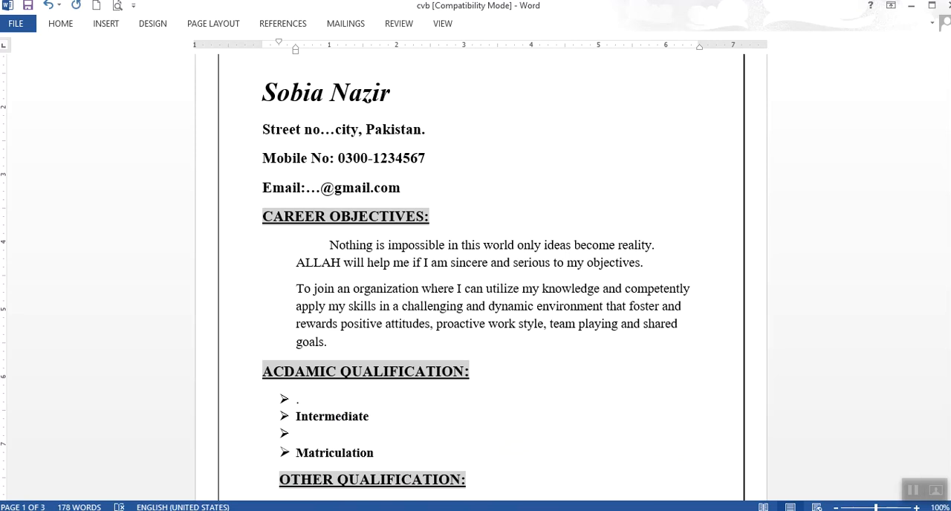
{"action": "type", "text": "Bs (ho"}
{"action": "key", "text": "BackSpace"}
{"action": "key", "text": "BackSpace"}
{"action": "type", "text": "hons) Isk"}
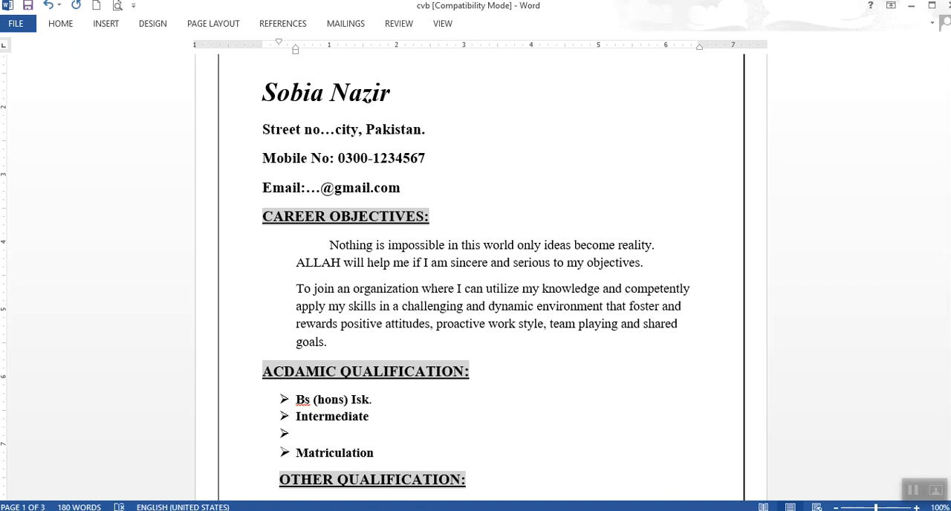
{"action": "key", "text": "BackSpace"}
{"action": "type", "text": "maic"}
{"action": "key", "text": "BackSpace"}
{"action": "key", "text": "BackSpace"}
{"action": "key", "text": "BackSpace"}
{"action": "key", "text": "BackSpace"}
{"action": "type", "text": "lamic studies"}
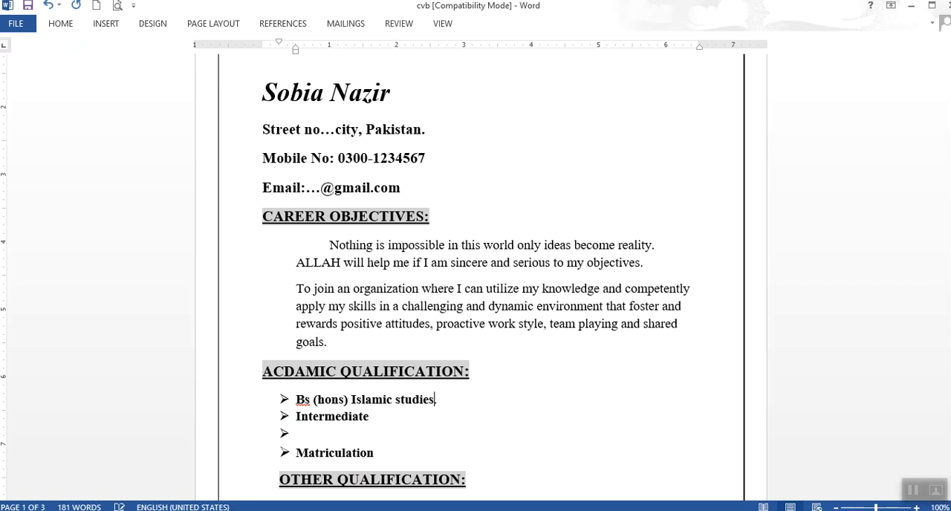
{"action": "type", "text": "...."}
Append the university and completion year to the degree entry as "…uog..2022".
{"action": "key", "text": "BackSpace"}
{"action": "type", "text": "uog../"}
{"action": "key", "text": "BackSpace"}
{"action": "type", "text": "2022."}
Remove the empty bullet between the Intermediate and Matriculation entries.
{"action": "left_click", "coordinate": [325, 418]}
{"action": "key", "text": "BackSpace"}
{"action": "key", "text": "BackSpace"}
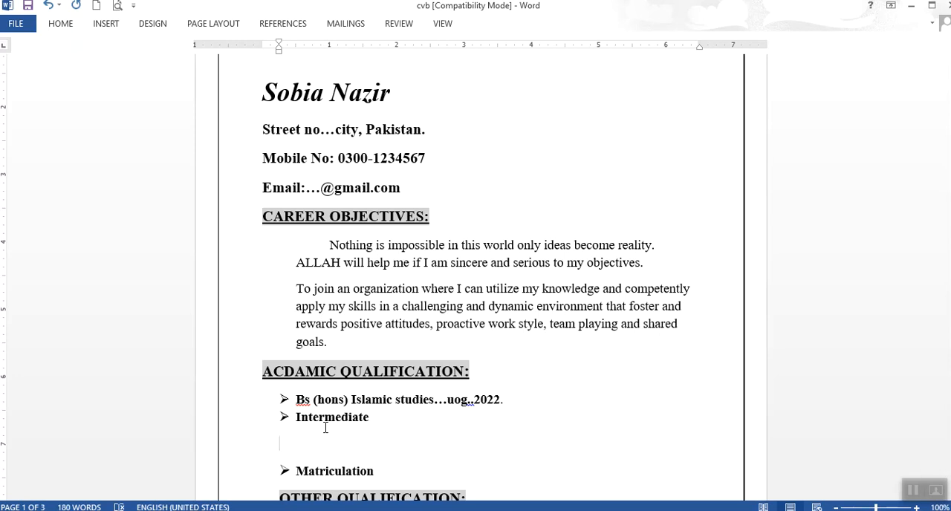
{"action": "key", "text": "BackSpace"}
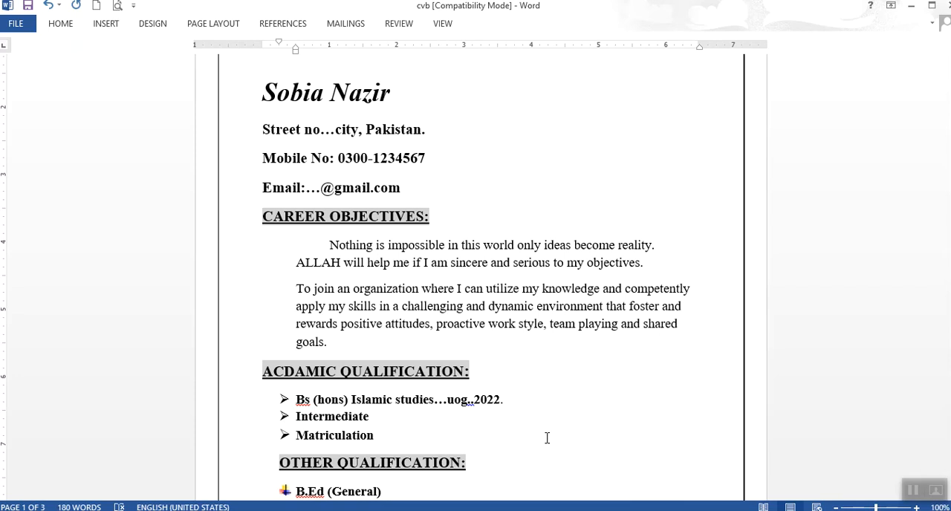
Review the Other Qualification and Experience sections at the end of the first page.
{"action": "key", "text": "Down"}
{"action": "key", "text": "Down"}
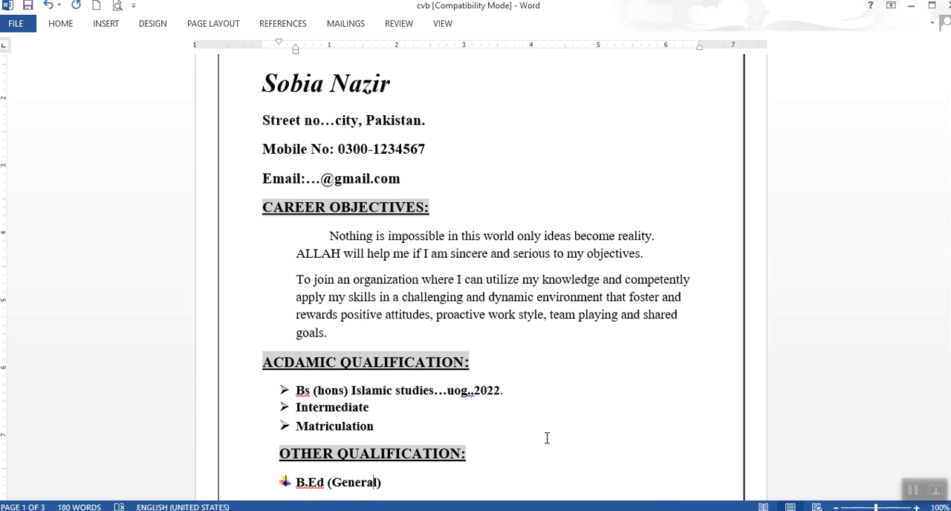
{"action": "key", "text": "Down"}
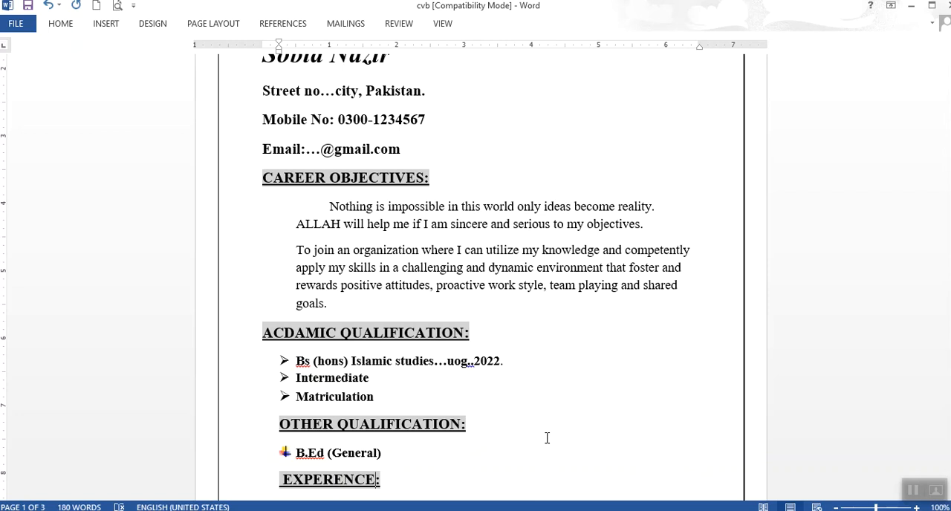
{"action": "key", "text": "Down"}
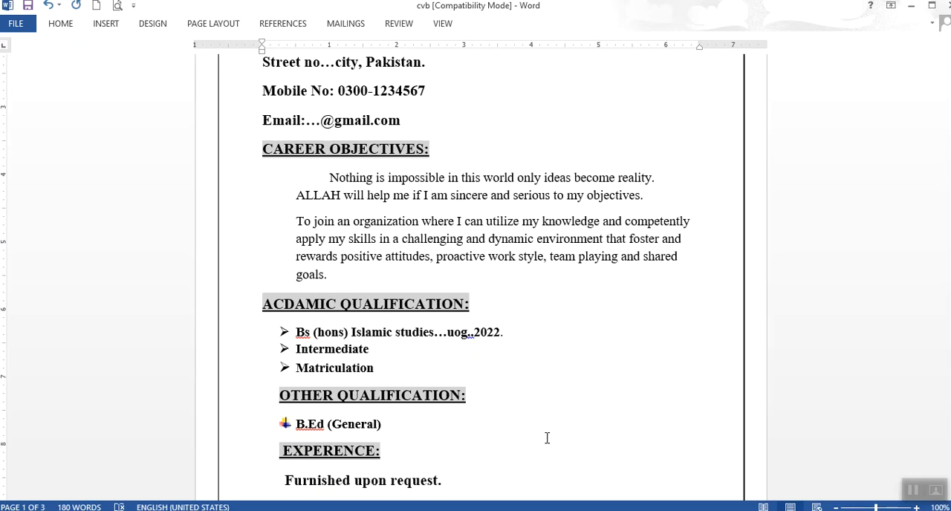
{"action": "key", "text": "Down"}
{"action": "key", "text": "Up"}
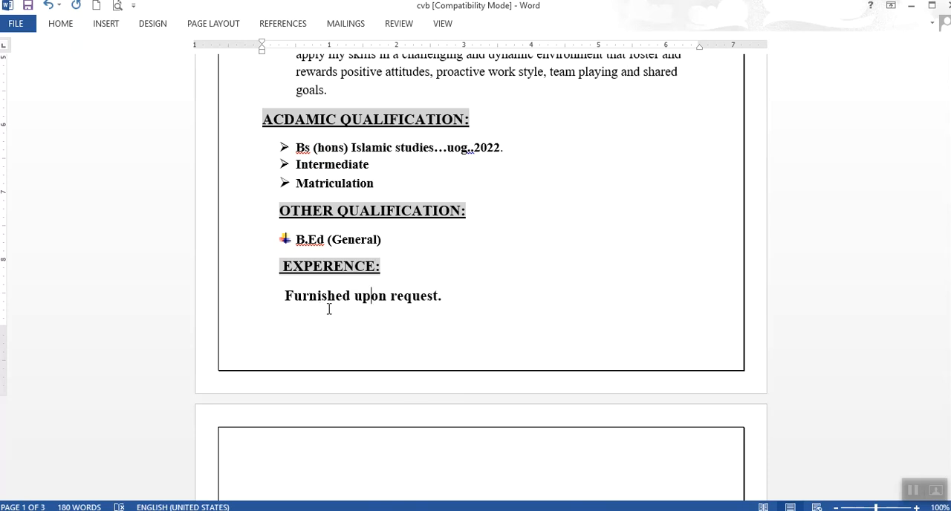
Review the Personal Information and Personal Skills sections on the second page.
{"action": "left_click", "coordinate": [380, 444]}
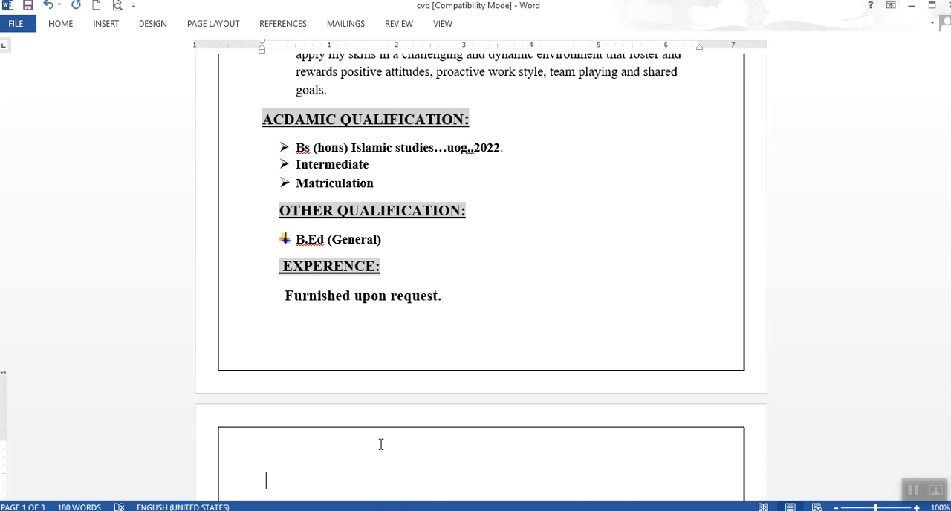
{"action": "scroll", "coordinate": [381, 444], "scroll_direction": "down", "scroll_amount": 4}
{"action": "scroll", "coordinate": [381, 445], "scroll_direction": "down", "scroll_amount": 2}
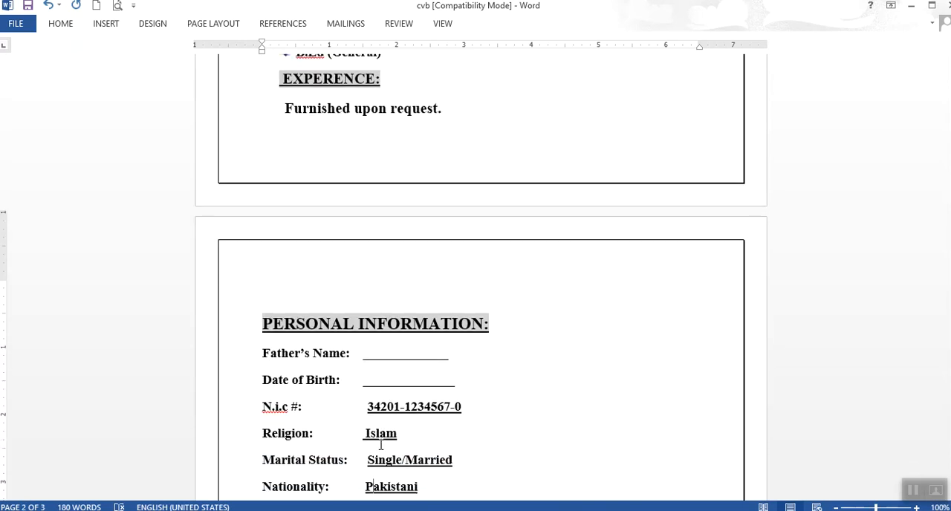
{"action": "key", "text": "Down"}
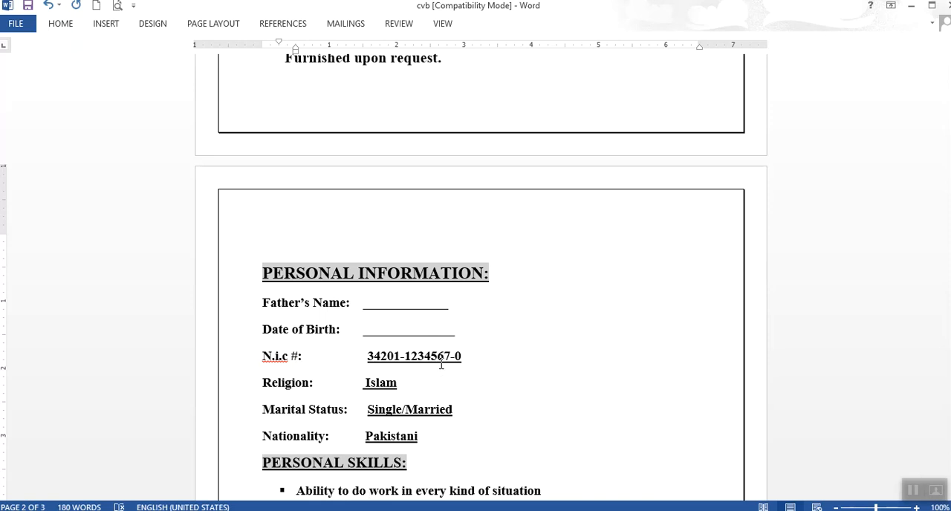
{"action": "left_click", "coordinate": [557, 443]}
{"action": "key", "text": "Down"}
{"action": "key", "text": "Down"}
{"action": "key", "text": "Down"}
{"action": "key", "text": "Down"}
{"action": "key", "text": "Down"}
{"action": "key", "text": "Down"}
{"action": "key", "text": "Down"}
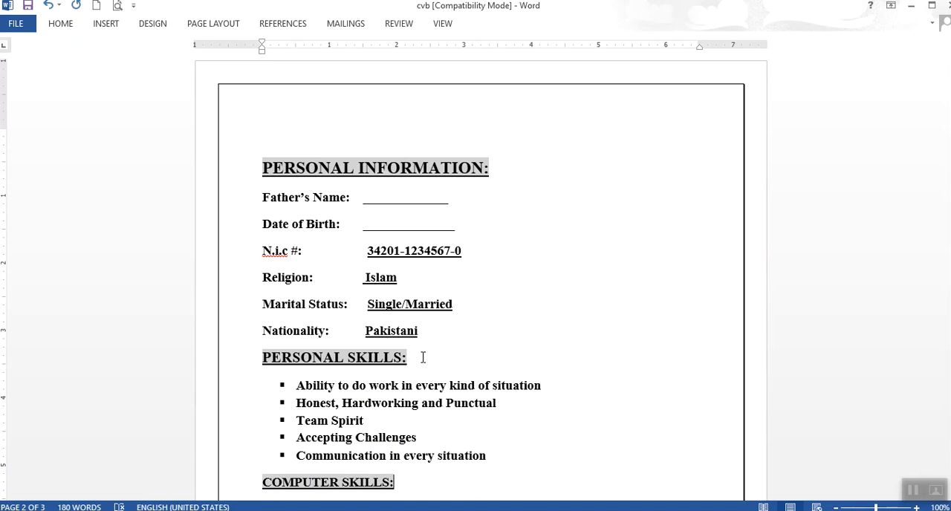
Remove the colon at the end of the "PERSONAL SKILLS" heading and check the Computer Skills entries below it.
{"action": "left_click", "coordinate": [407, 357]}
{"action": "key", "text": "BackSpace"}
{"action": "left_click", "coordinate": [502, 451]}
{"action": "key", "text": "Down"}
{"action": "key", "text": "Down"}
{"action": "key", "text": "Down"}
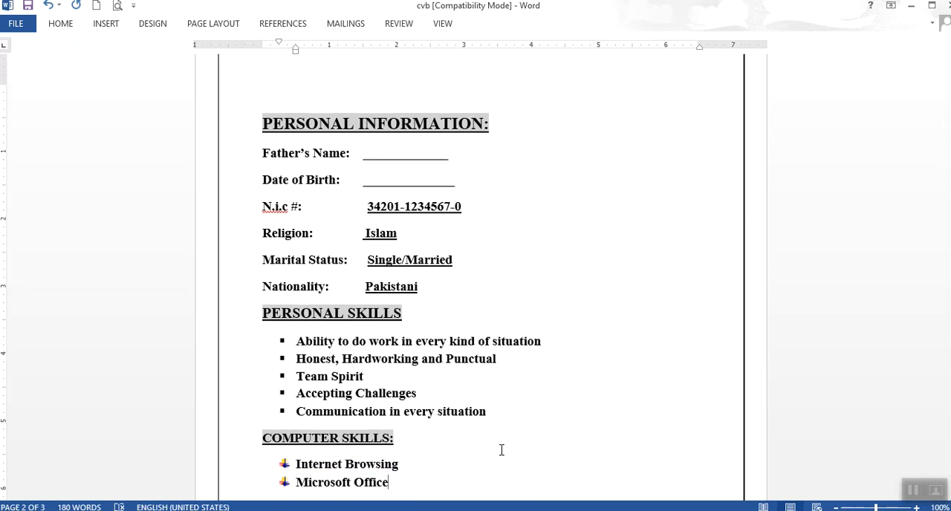
Review the Languages, Hobbies and Declaration sections on the second page, down to the closing declaration statement.
{"action": "key", "text": "Down"}
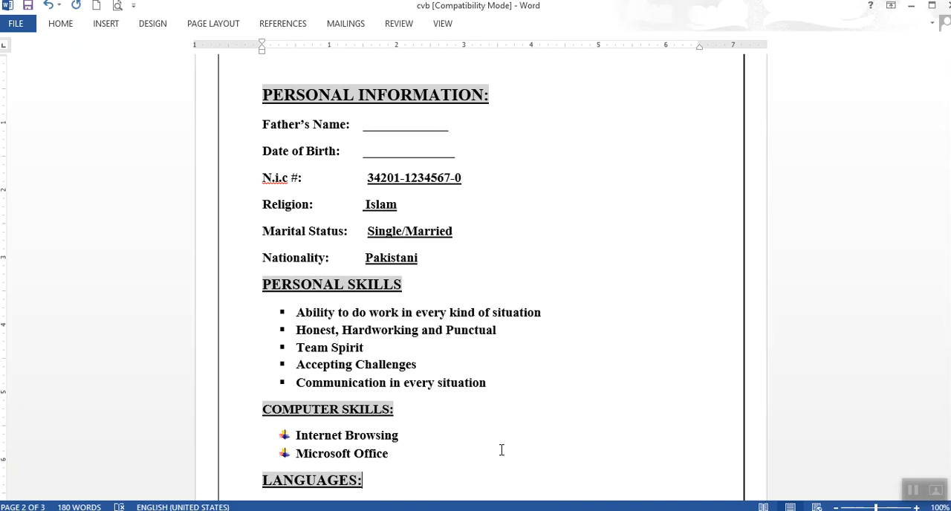
{"action": "key", "text": "Down"}
{"action": "key", "text": "Down"}
{"action": "key", "text": "Down"}
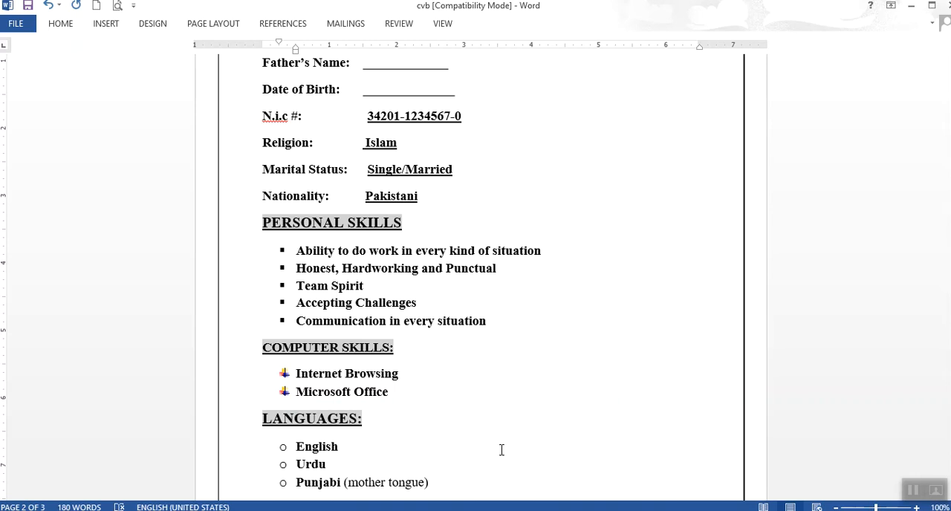
{"action": "scroll", "coordinate": [502, 450], "scroll_direction": "down", "scroll_amount": 1}
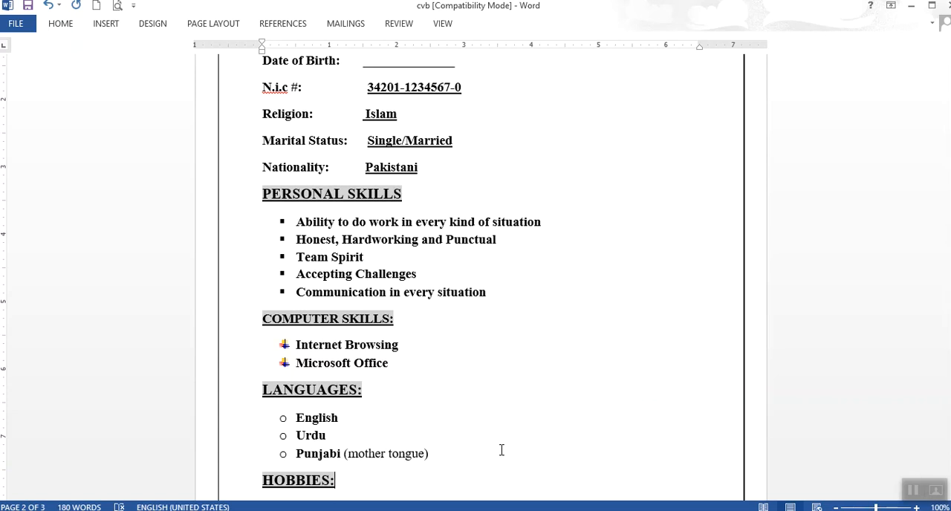
{"action": "scroll", "coordinate": [502, 449], "scroll_direction": "down", "scroll_amount": 1}
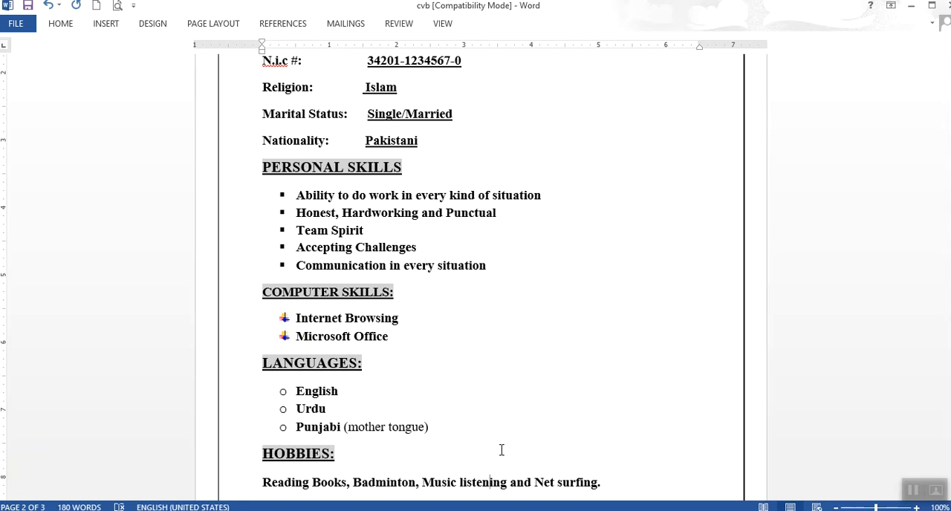
{"action": "key", "text": "Down"}
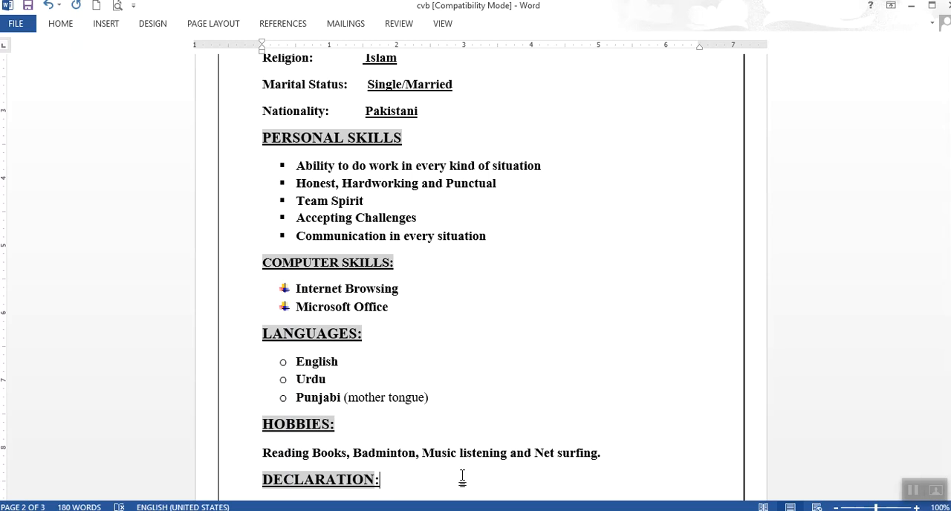
{"action": "scroll", "coordinate": [462, 480], "scroll_direction": "down", "scroll_amount": 1}
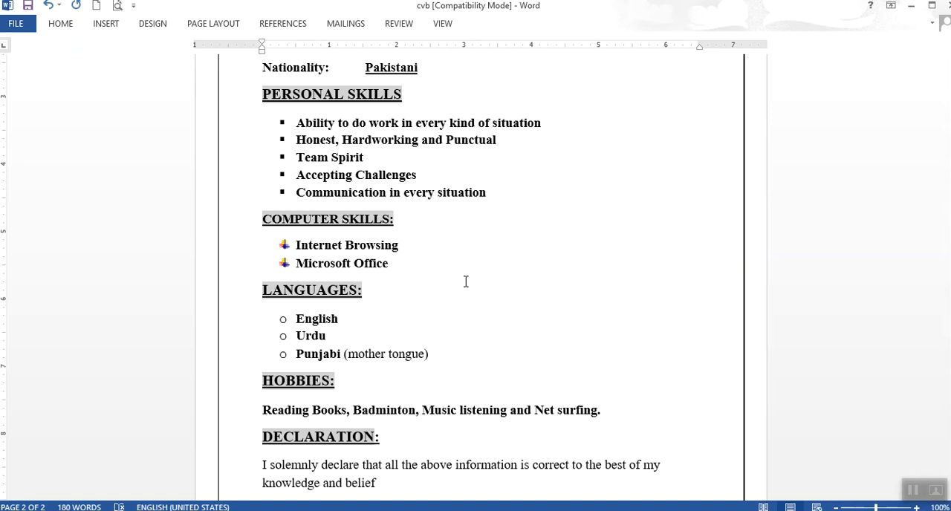
Return to the first page and place the cursor at the end of the "Furnished upon request." line in the experience section.
{"action": "key", "text": "Up"}
{"action": "key", "text": "Up"}
{"action": "key", "text": "Up"}
{"action": "key", "text": "Up"}
{"action": "key", "text": "Up"}
{"action": "key", "text": "Up"}
{"action": "key", "text": "Up"}
{"action": "key", "text": "Up"}
{"action": "key", "text": "Up"}
{"action": "key", "text": "Up"}
{"action": "key", "text": "Up"}
{"action": "key", "text": "Up"}
{"action": "key", "text": "Up"}
{"action": "key", "text": "Up"}
{"action": "key", "text": "Up"}
{"action": "key", "text": "Up"}
{"action": "key", "text": "Up"}
{"action": "key", "text": "Up"}
{"action": "key", "text": "Up"}
{"action": "key", "text": "Up"}
{"action": "key", "text": "Up"}
{"action": "key", "text": "Up"}
{"action": "key", "text": "Up"}
{"action": "key", "text": "Up"}
{"action": "key", "text": "Up"}
{"action": "key", "text": "Up"}
{"action": "key", "text": "Up"}
{"action": "key", "text": "Up"}
{"action": "key", "text": "Up"}
{"action": "key", "text": "Up"}
{"action": "key", "text": "Up"}
{"action": "key", "text": "Up"}
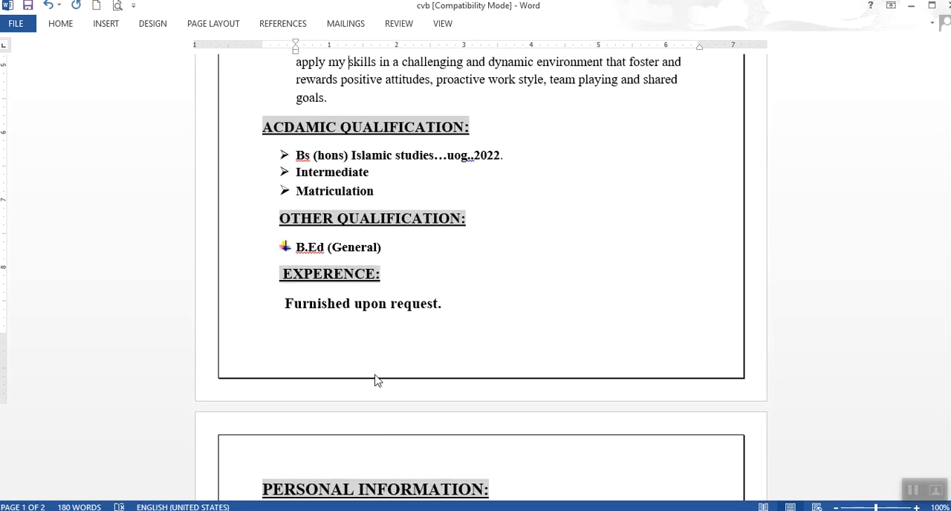
{"action": "left_click", "coordinate": [449, 299]}
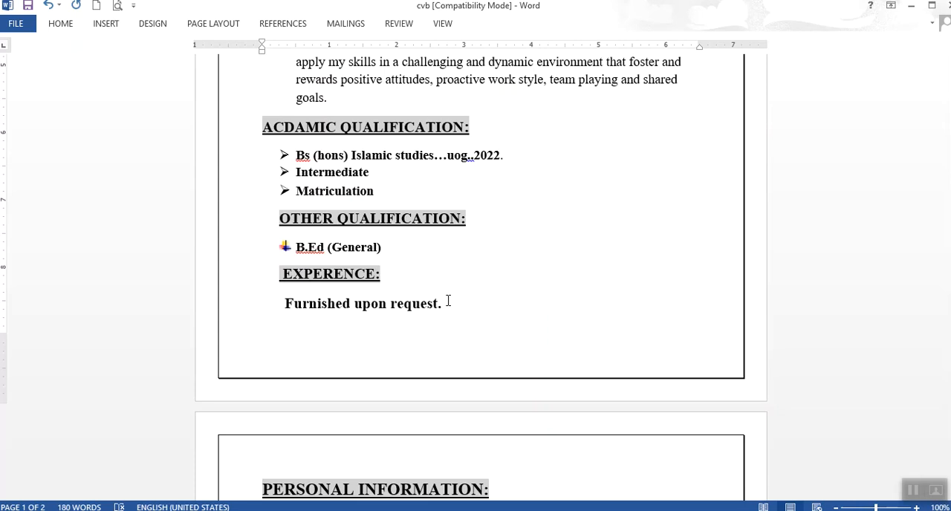